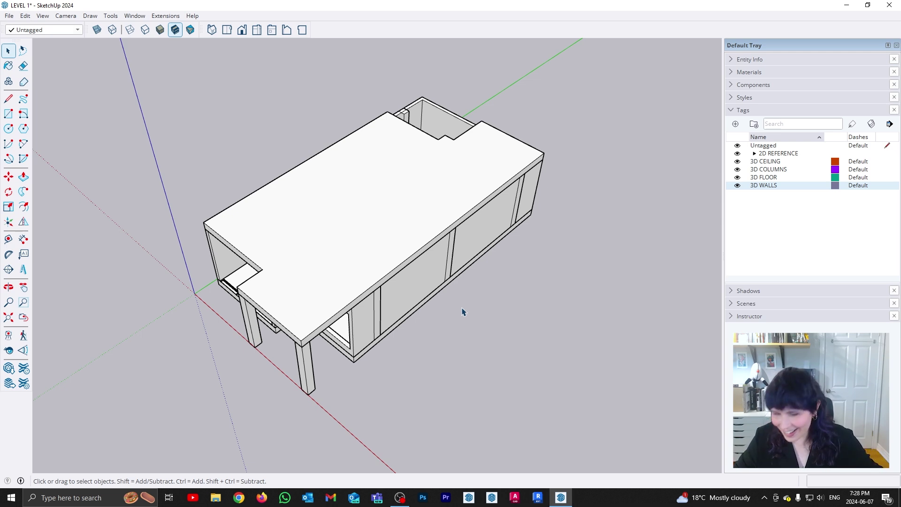
pyautogui.moveTo(412, 372); pyautogui.dragTo(472, 302, button='middle')
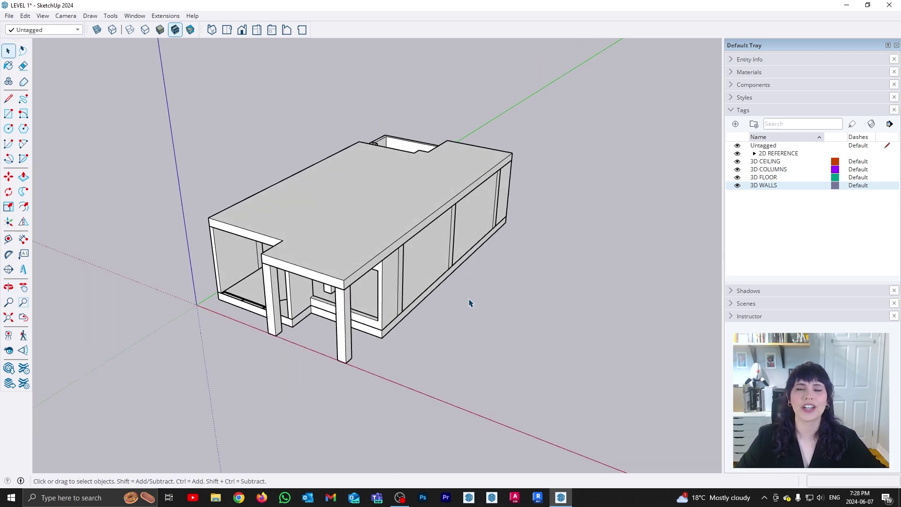
pyautogui.scroll(1, 462, 317)
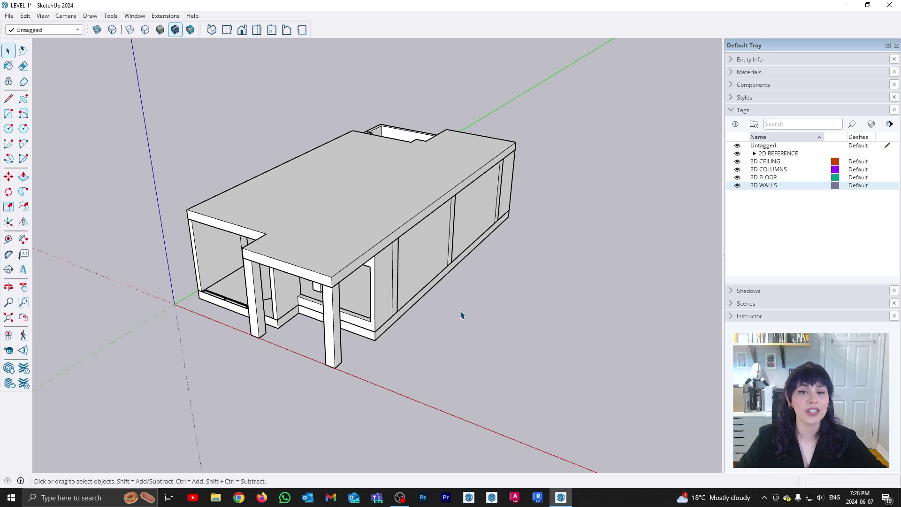
pyautogui.moveTo(447, 331); pyautogui.dragTo(527, 342, button='middle')
pyautogui.moveTo(449, 363); pyautogui.dragTo(476, 366, button='middle')
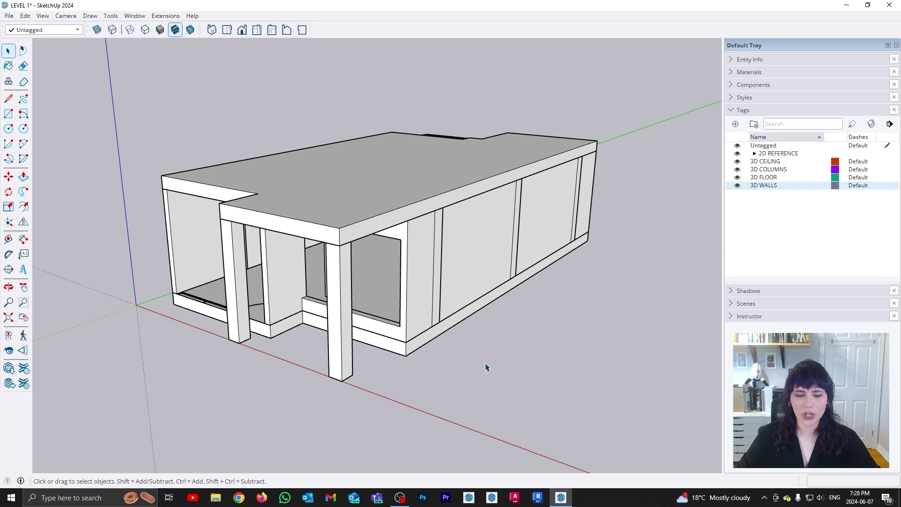
# With the Tape Measure tool, examine the base, wall edge and window opening at the building's front corner
pyautogui.press('t')
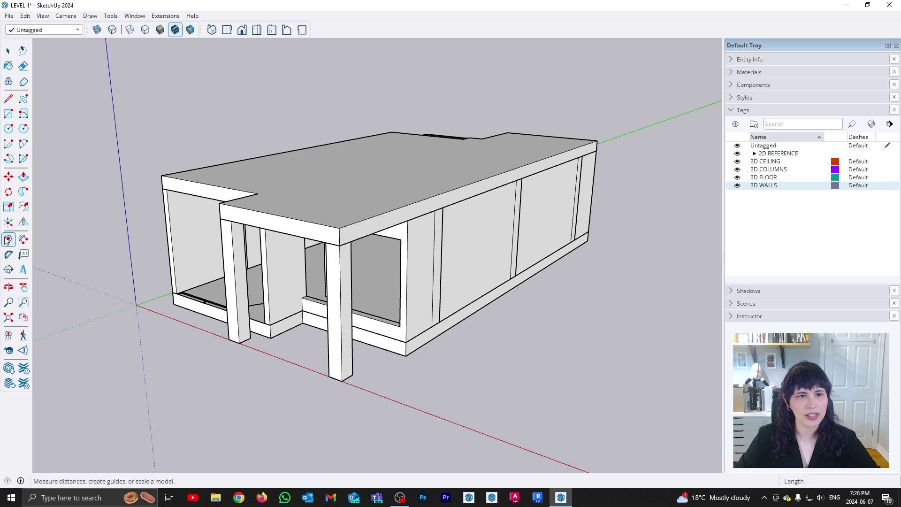
pyautogui.click(111, 15)
pyautogui.click(513, 357)
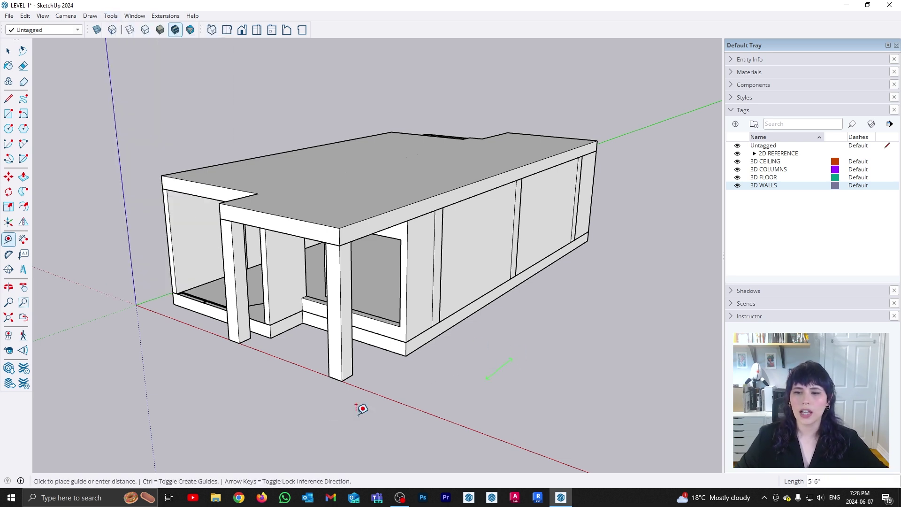
pyautogui.keyDown('shift'); pyautogui.moveTo(364, 406); pyautogui.dragTo(388, 415, button='middle'); pyautogui.keyUp('shift')
pyautogui.press('Escape')
pyautogui.scroll(10, 425, 402)
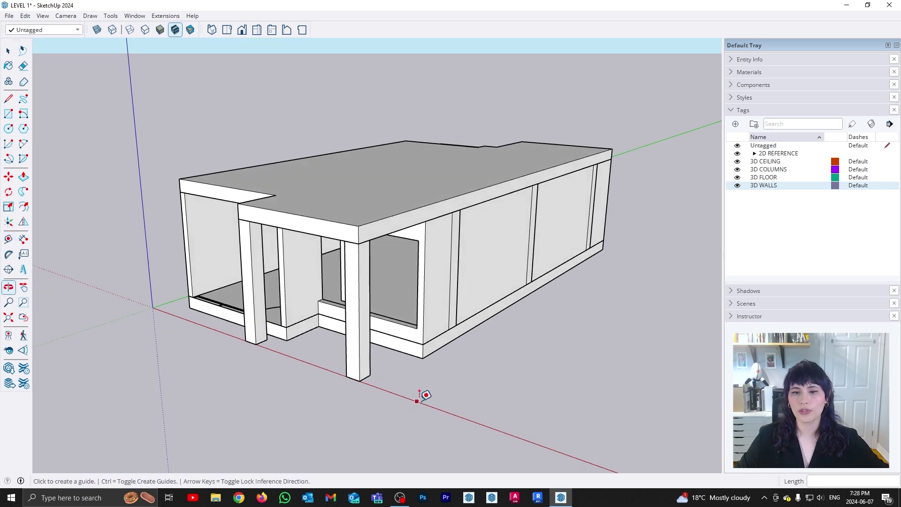
pyautogui.scroll(3, 420, 376)
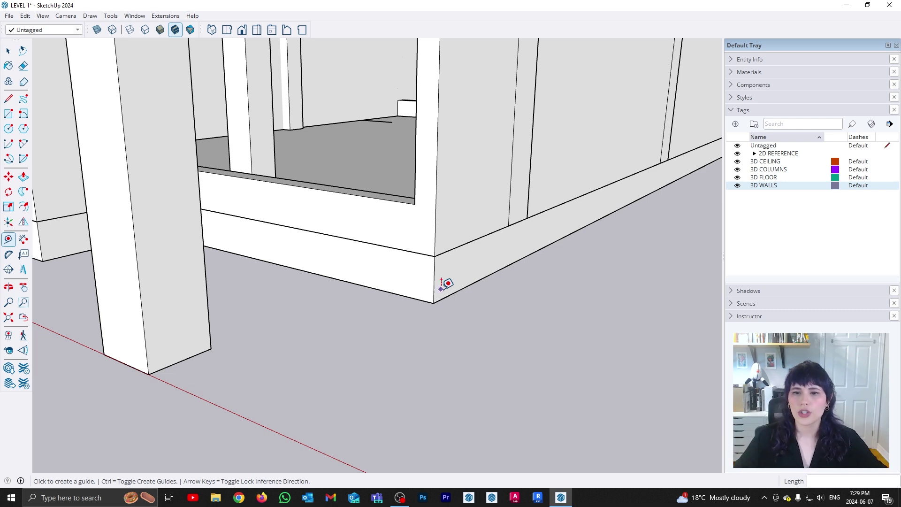
pyautogui.moveTo(433, 288); pyautogui.dragTo(414, 375, button='middle')
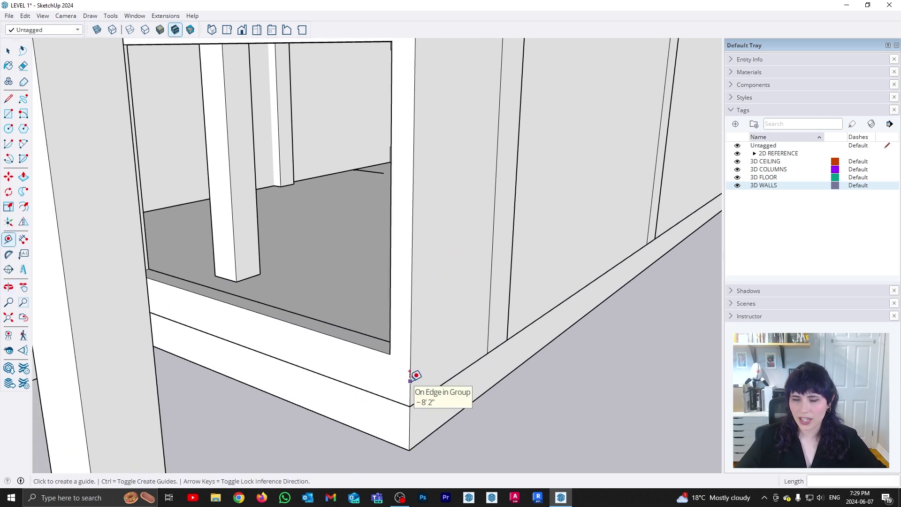
pyautogui.scroll(-6, 411, 373)
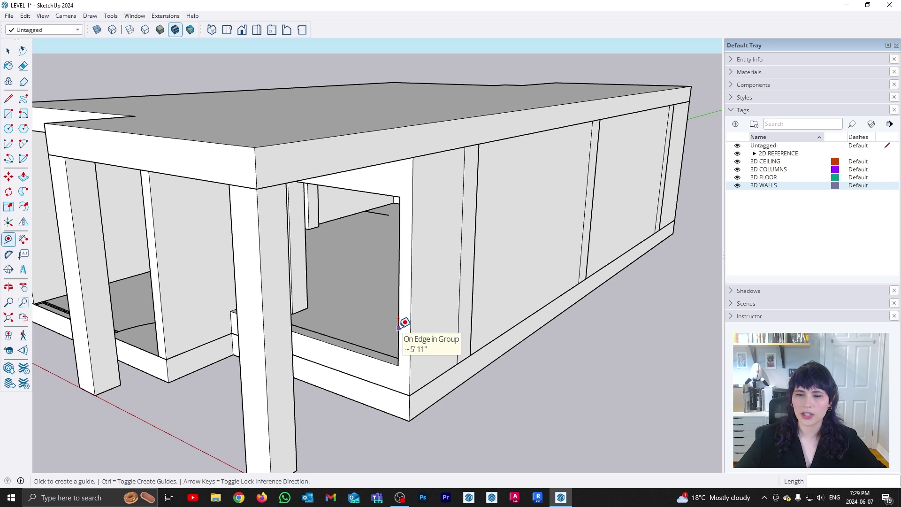
pyautogui.moveTo(402, 321)
pyautogui.mouseDown(button='middle')
pyautogui.moveTo(527, 338)
pyautogui.moveTo(432, 318)
pyautogui.moveTo(390, 331)
pyautogui.mouseUp(button='middle')
pyautogui.moveTo(404, 372); pyautogui.dragTo(336, 327, button='middle')
pyautogui.scroll(1, 300, 371)
pyautogui.scroll(-3, 336, 427)
# Hide the 3D CEILING tag and examine the low interior wall and the low wall under the front window opening
pyautogui.moveTo(339, 426); pyautogui.dragTo(556, 373, button='middle')
pyautogui.scroll(1, 324, 255)
pyautogui.scroll(6, 359, 244)
pyautogui.moveTo(411, 194); pyautogui.dragTo(327, 237, button='middle')
pyautogui.scroll(4, 413, 199)
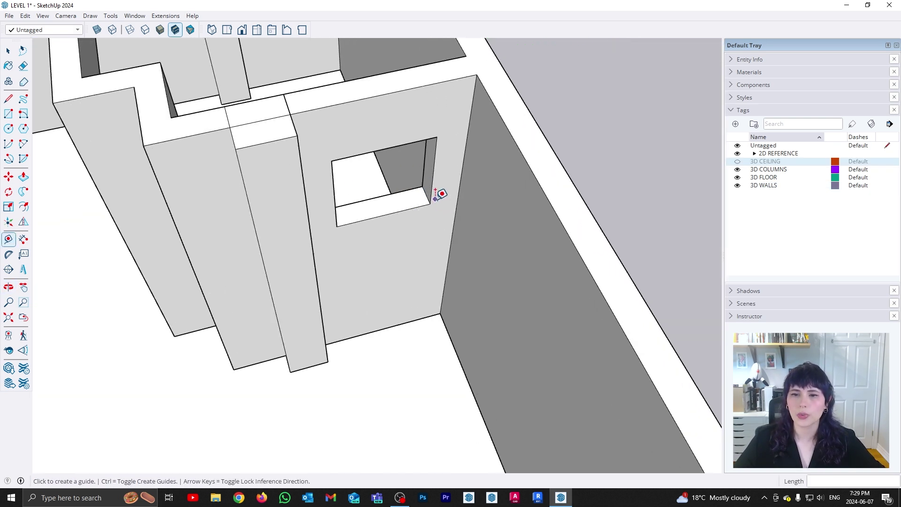
pyautogui.moveTo(427, 277); pyautogui.dragTo(358, 153, button='middle')
pyautogui.scroll(4, 347, 155)
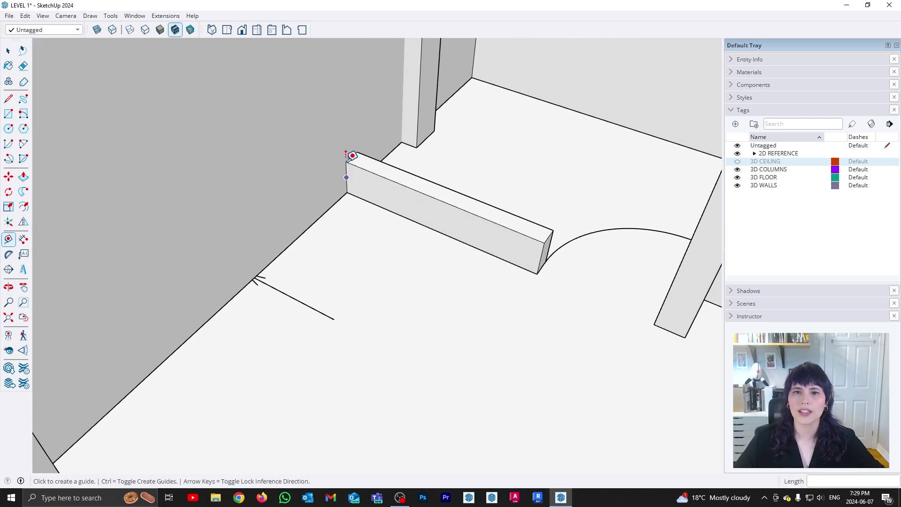
pyautogui.scroll(-6, 348, 164)
pyautogui.keyDown('shift'); pyautogui.moveTo(330, 303); pyautogui.dragTo(423, 94, button='middle'); pyautogui.keyUp('shift')
pyautogui.keyDown('shift'); pyautogui.moveTo(399, 248); pyautogui.dragTo(393, 191, button='middle'); pyautogui.keyUp('shift')
pyautogui.scroll(4, 282, 264)
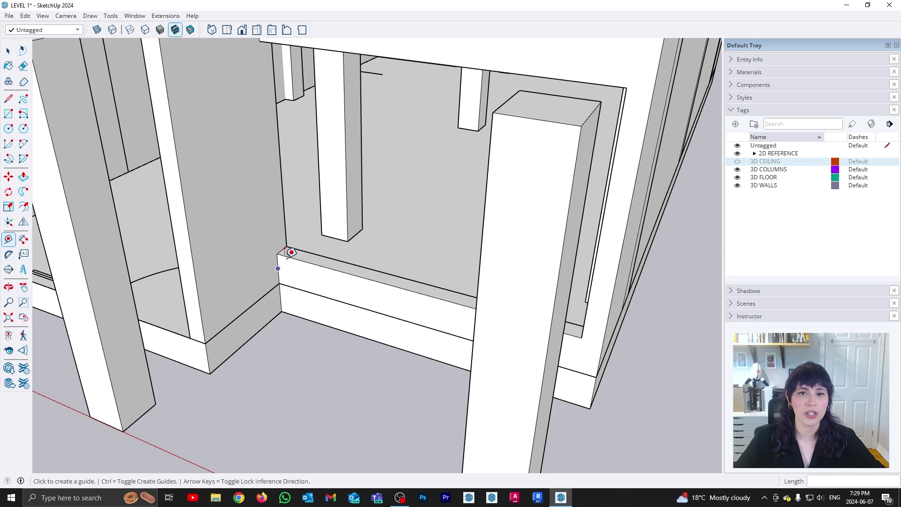
# Measure the height from the interior window opening's lower corner down to the floor
pyautogui.scroll(-5, 441, 220)
pyautogui.moveTo(528, 137); pyautogui.dragTo(515, 253, button='middle')
pyautogui.scroll(3, 424, 316)
pyautogui.scroll(6, 358, 296)
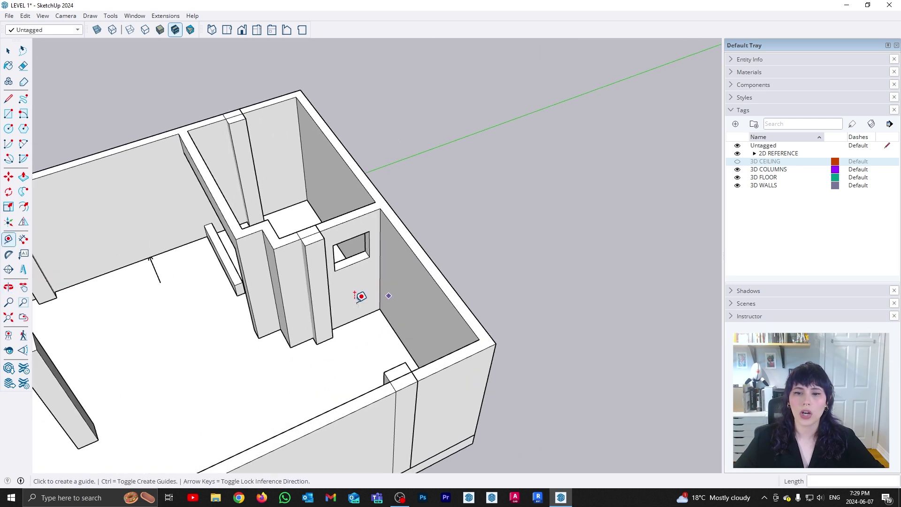
pyautogui.scroll(1, 359, 283)
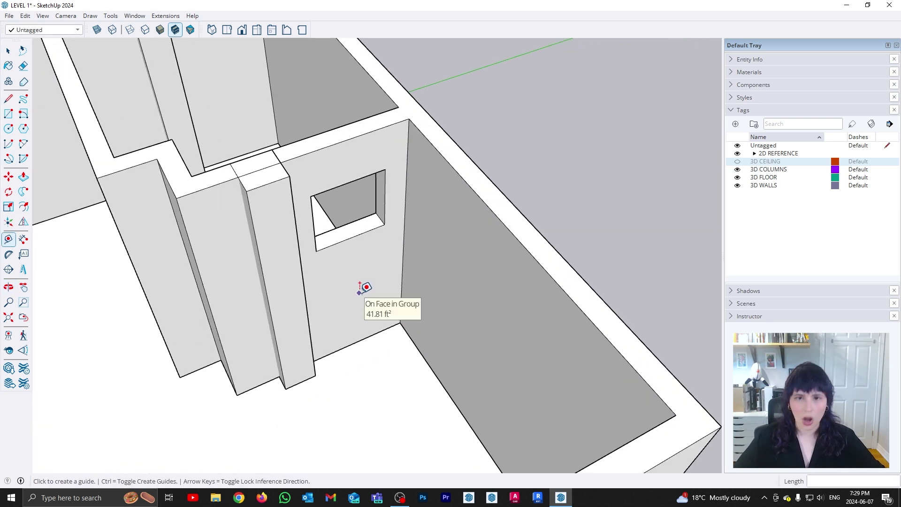
pyautogui.click(384, 225)
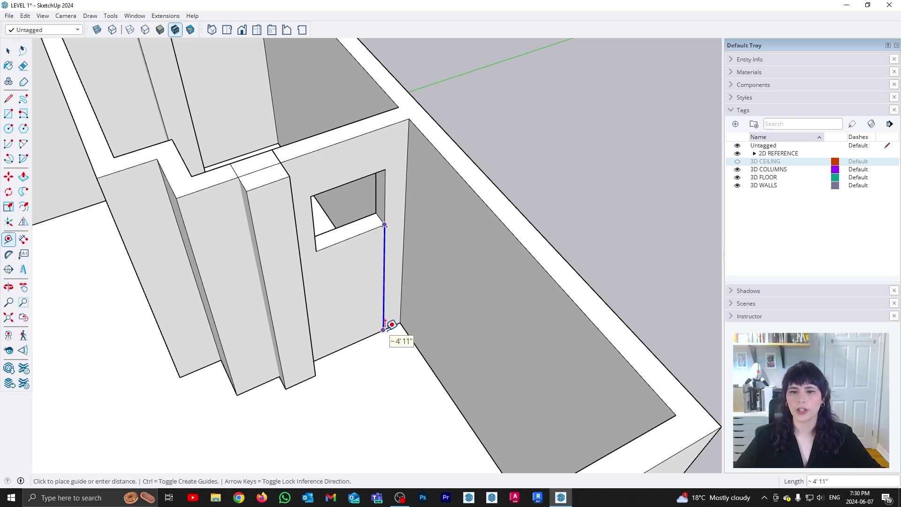
pyautogui.press('space')
# Turn the 3D CEILING tag's visibility back on for the whole building
pyautogui.scroll(-10, 384, 323)
pyautogui.moveTo(455, 300); pyautogui.dragTo(388, 366, button='middle')
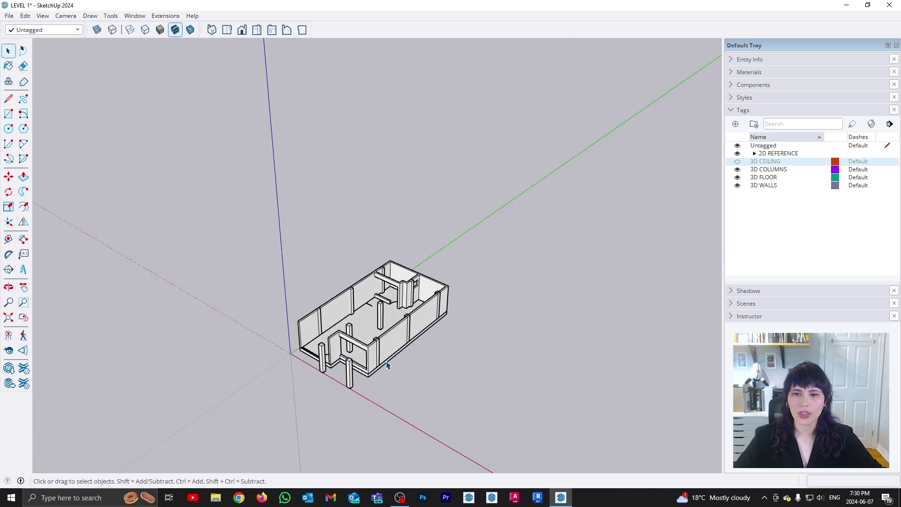
pyautogui.scroll(2, 388, 365)
pyautogui.click(737, 161)
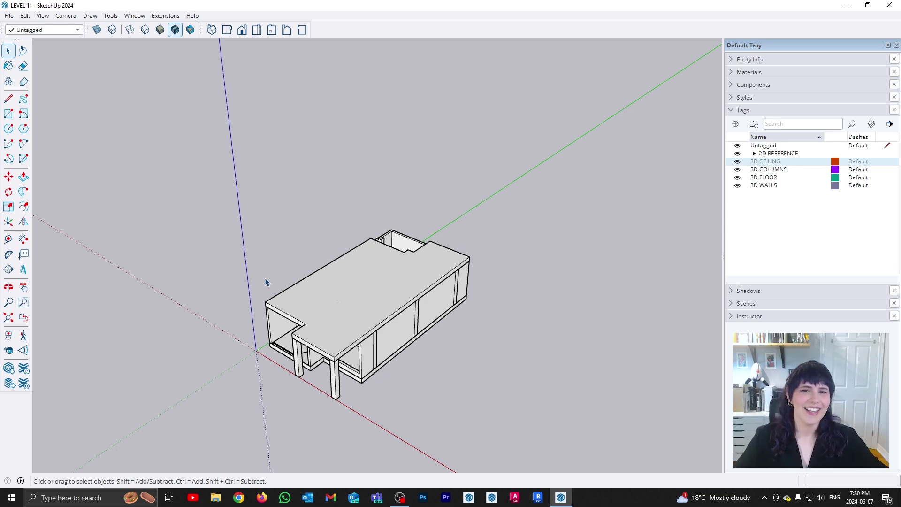
# Set the camera to the top view of the building with parallel projection
pyautogui.click(227, 29)
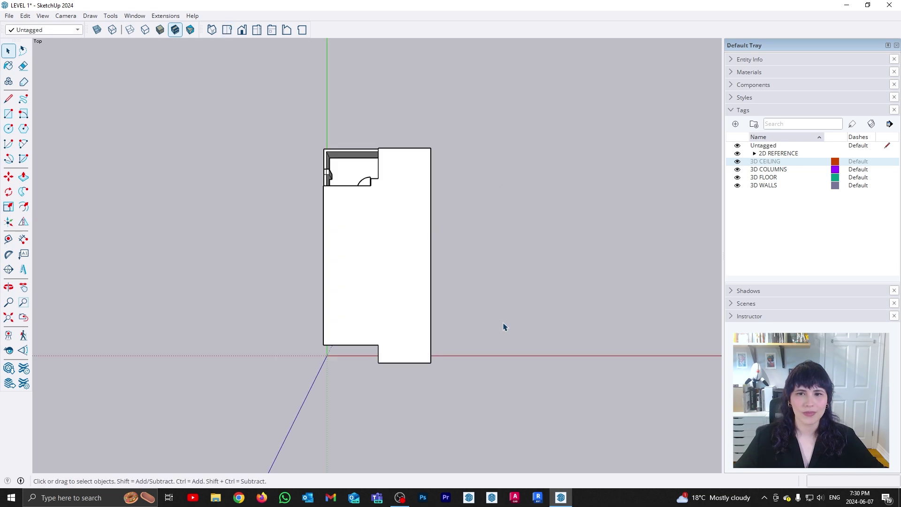
pyautogui.click(66, 16)
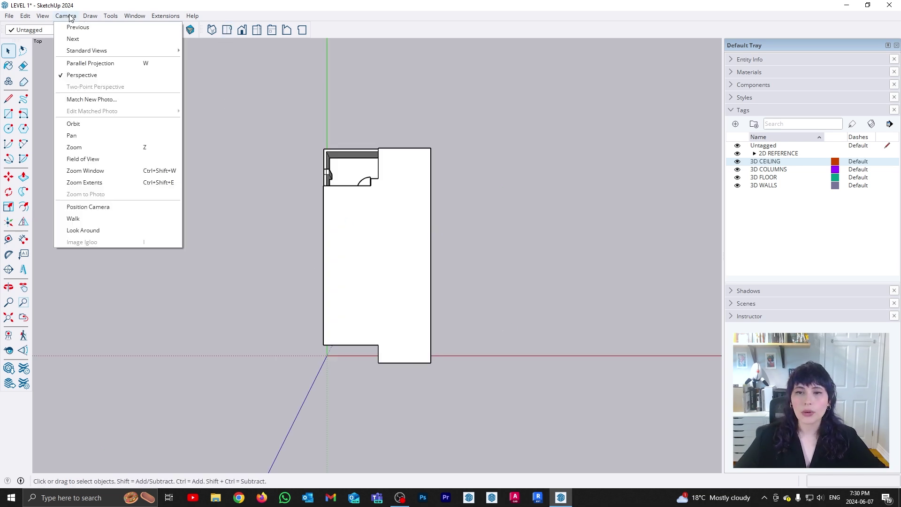
pyautogui.click(346, 107)
pyautogui.scroll(8, 394, 158)
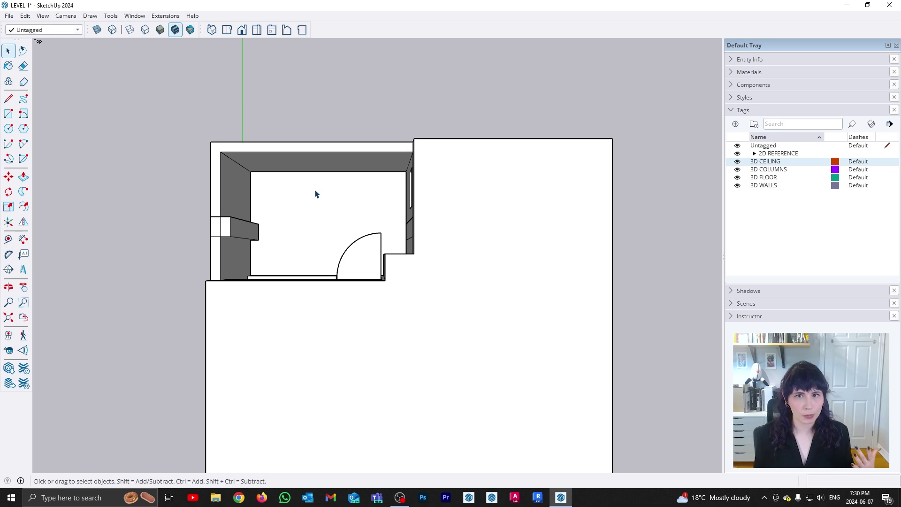
pyautogui.click(66, 15)
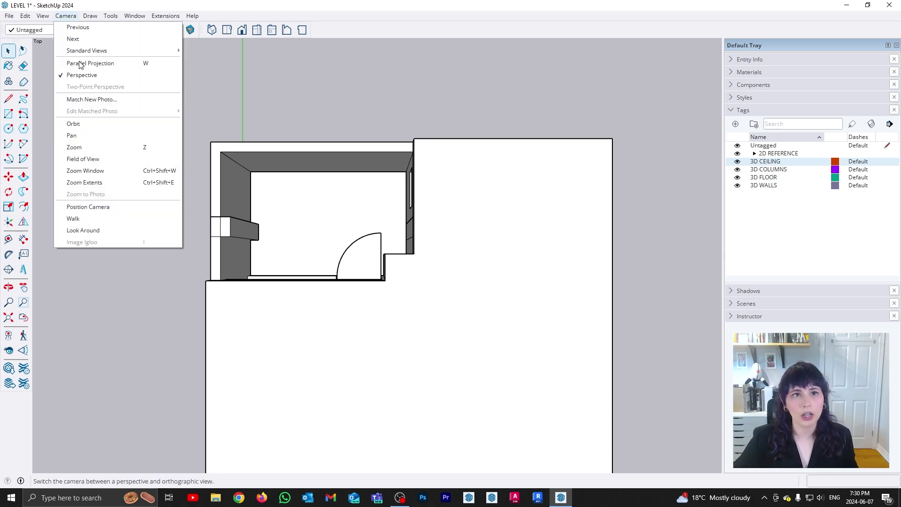
pyautogui.click(77, 65)
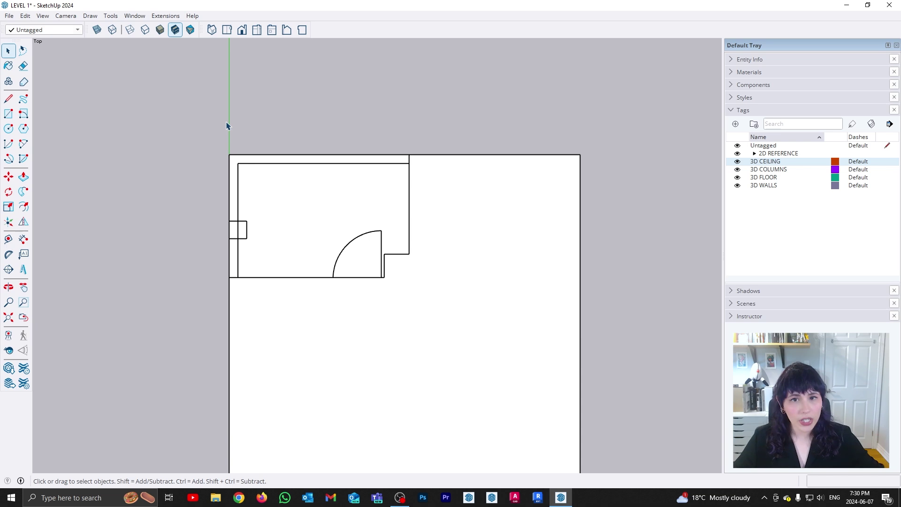
pyautogui.scroll(-6, 223, 114)
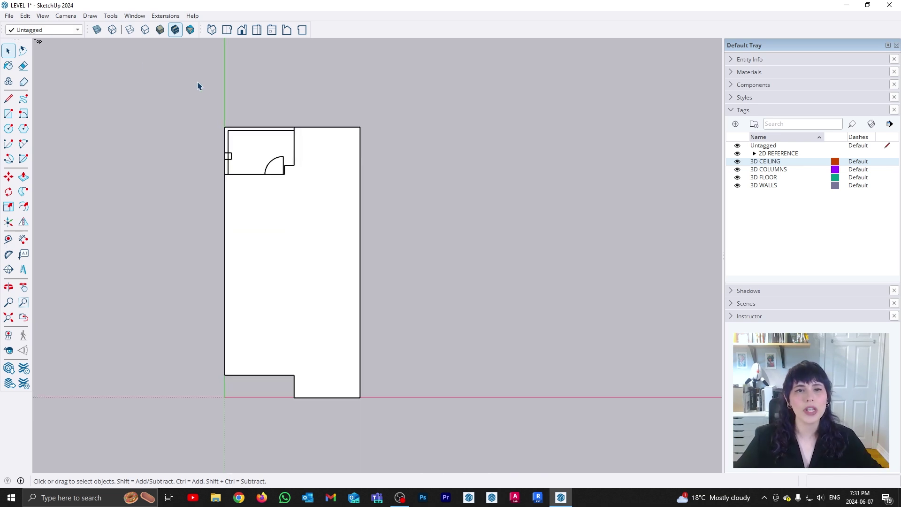
# Turn on X-ray display to see the walls and columns through the ceiling in plan
pyautogui.click(96, 30)
pyautogui.scroll(3, 272, 146)
pyautogui.scroll(3, 298, 206)
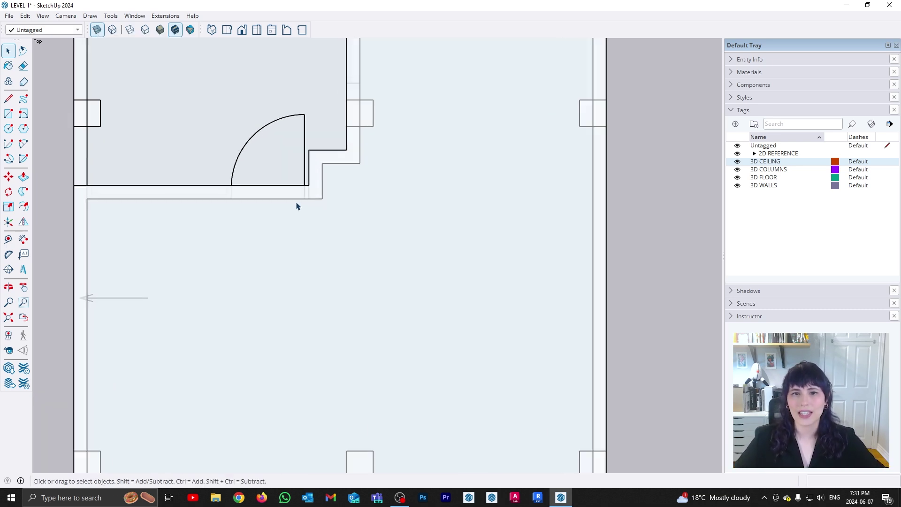
pyautogui.scroll(-6, 249, 217)
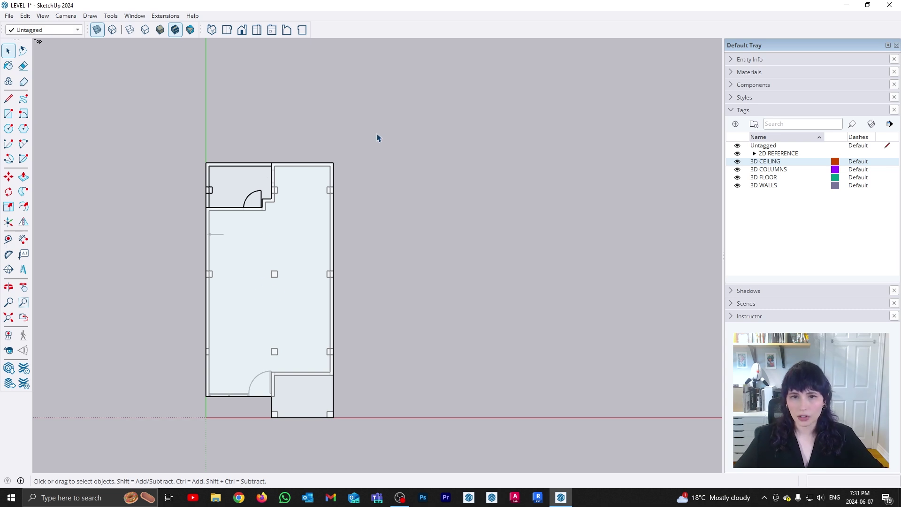
pyautogui.keyDown('shift'); pyautogui.moveTo(380, 139); pyautogui.dragTo(382, 169, button='middle'); pyautogui.keyUp('shift')
pyautogui.scroll(2, 367, 233)
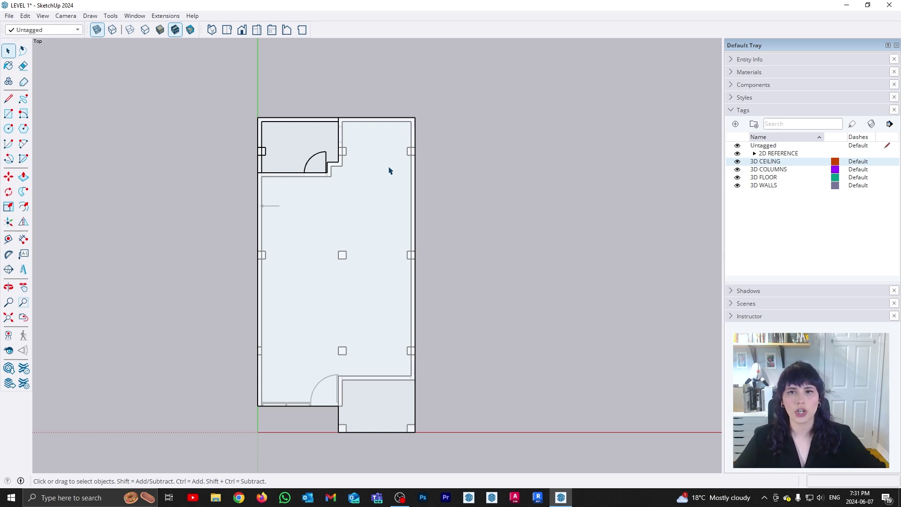
# Hide the 3D CEILING, 3D COLUMNS and 3D WALLS tags, leaving 3D FLOOR and the 2D reference visible
pyautogui.keyDown('shift'); pyautogui.click(770, 184); pyautogui.keyUp('shift')
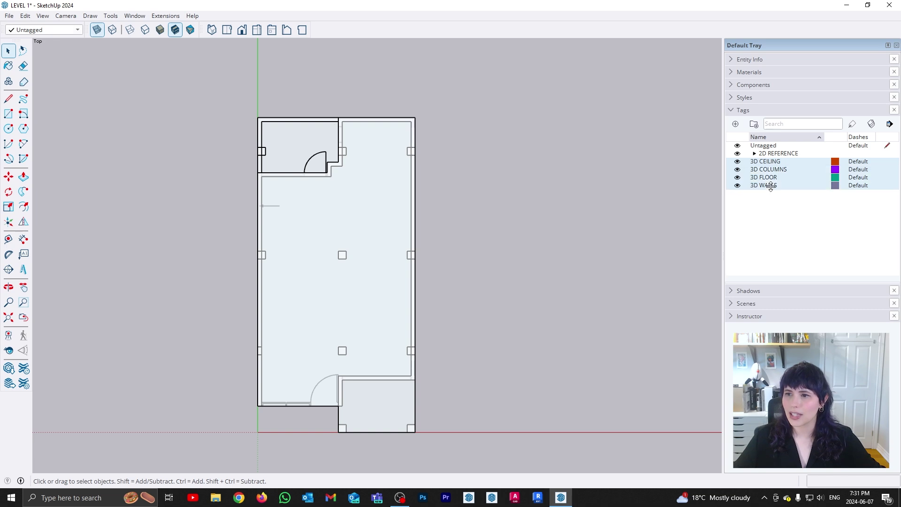
pyautogui.click(737, 184)
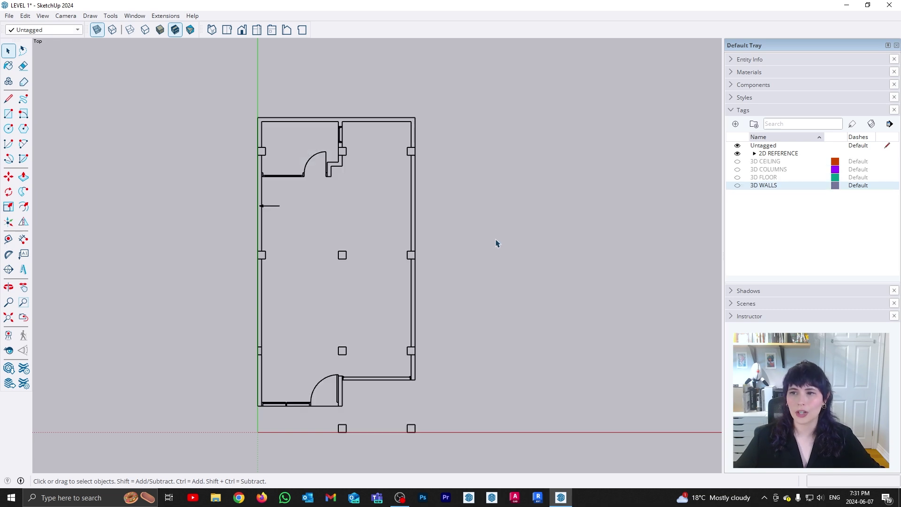
pyautogui.scroll(2, 299, 155)
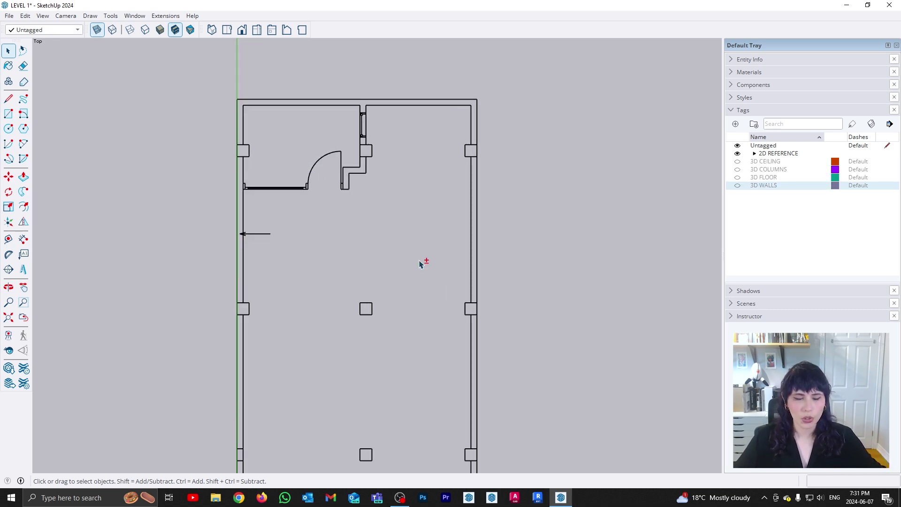
pyautogui.keyDown('shift'); pyautogui.moveTo(422, 262); pyautogui.dragTo(401, 199, button='middle'); pyautogui.keyUp('shift')
pyautogui.scroll(-1, 401, 199)
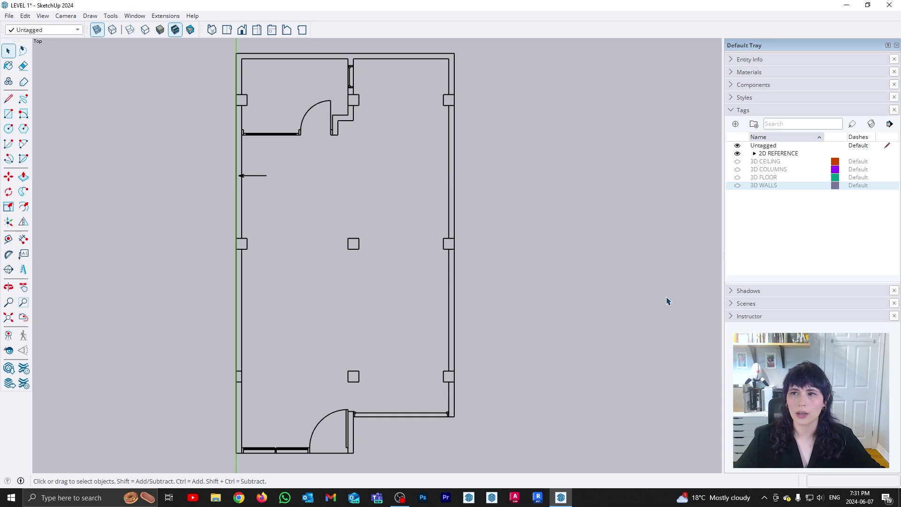
pyautogui.click(737, 177)
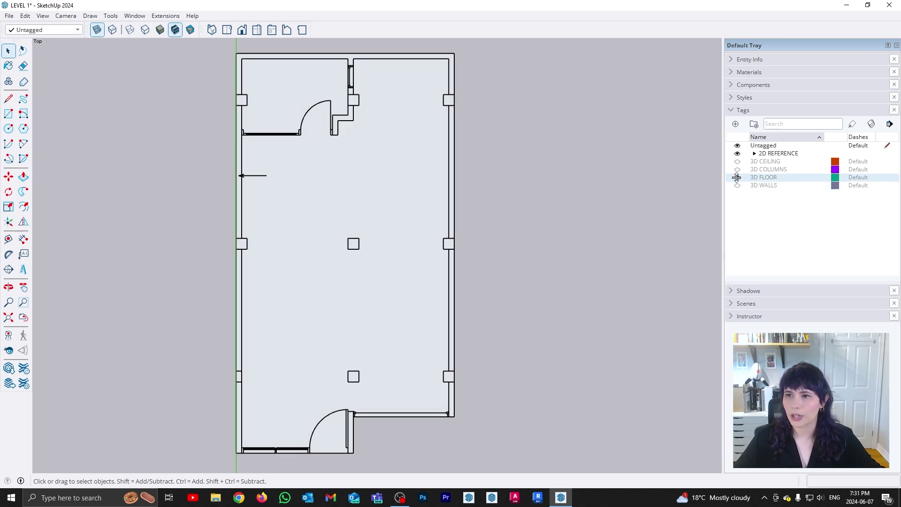
# Examine the floor slab's outline against the 2D reference plan, around the front glazing, entrance door and outer walls
pyautogui.keyDown('shift'); pyautogui.moveTo(444, 347); pyautogui.dragTo(452, 277, button='middle'); pyautogui.keyUp('shift')
pyautogui.scroll(8, 282, 385)
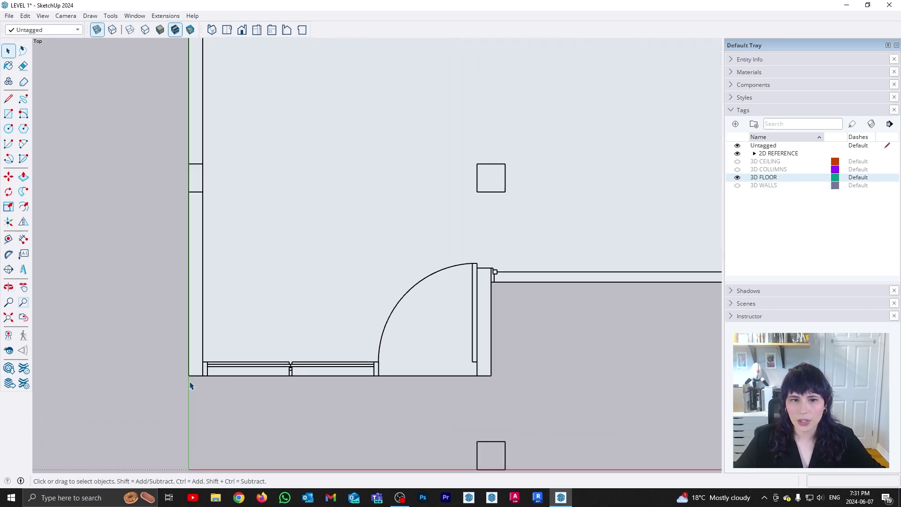
pyautogui.keyDown('shift'); pyautogui.moveTo(552, 273); pyautogui.dragTo(221, 354, button='middle'); pyautogui.keyUp('shift')
pyautogui.scroll(2, 516, 356)
pyautogui.keyDown('shift'); pyautogui.moveTo(504, 187); pyautogui.dragTo(498, 374, button='middle'); pyautogui.keyUp('shift')
pyautogui.keyDown('shift'); pyautogui.moveTo(509, 168); pyautogui.dragTo(511, 413, button='middle'); pyautogui.keyUp('shift')
pyautogui.keyDown('shift'); pyautogui.moveTo(502, 155); pyautogui.dragTo(511, 351, button='middle'); pyautogui.keyUp('shift')
pyautogui.keyDown('shift'); pyautogui.moveTo(52, 306); pyautogui.dragTo(469, 268, button='middle'); pyautogui.keyUp('shift')
pyautogui.keyDown('shift'); pyautogui.moveTo(202, 319); pyautogui.dragTo(351, 153, button='middle'); pyautogui.keyUp('shift')
pyautogui.keyDown('shift'); pyautogui.moveTo(337, 414); pyautogui.dragTo(340, 106, button='middle'); pyautogui.keyUp('shift')
pyautogui.keyDown('shift'); pyautogui.moveTo(364, 436); pyautogui.dragTo(384, 94, button='middle'); pyautogui.keyUp('shift')
pyautogui.keyDown('shift'); pyautogui.moveTo(388, 316); pyautogui.dragTo(376, 218, button='middle'); pyautogui.keyUp('shift')
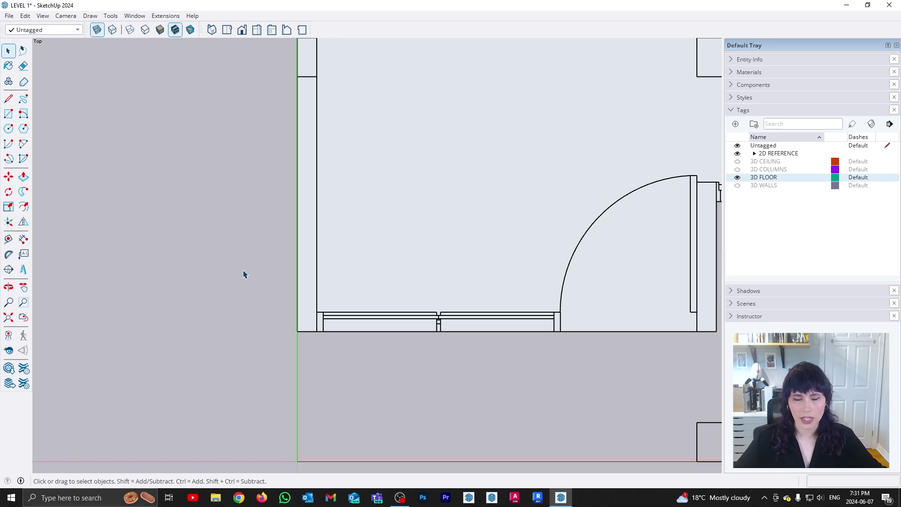
pyautogui.keyDown('shift'); pyautogui.moveTo(589, 292); pyautogui.dragTo(439, 326, button='middle'); pyautogui.keyUp('shift')
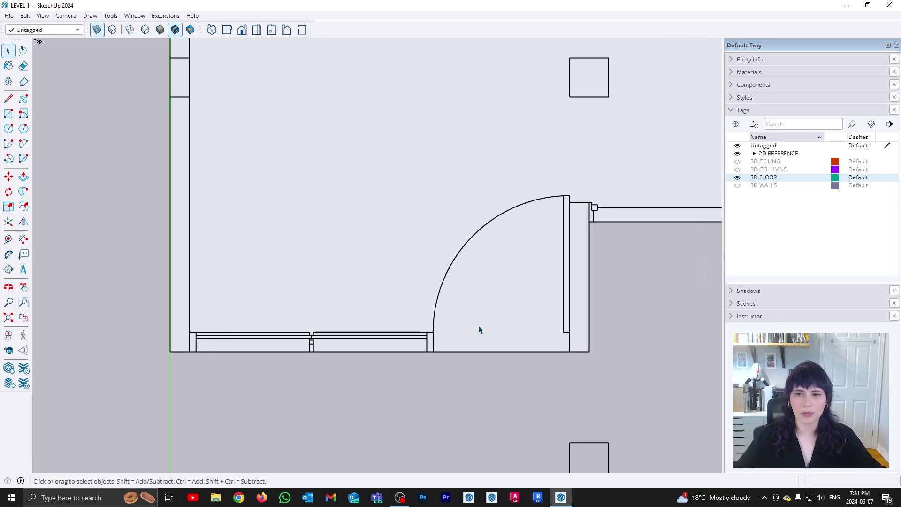
# Open the floor group for editing and move its front edge at the entrance 3" inward along the green axis
pyautogui.doubleClick(479, 328)
pyautogui.moveTo(107, 312); pyautogui.dragTo(661, 384)
pyautogui.press('m')
pyautogui.click(656, 382)
pyautogui.click(656, 373)
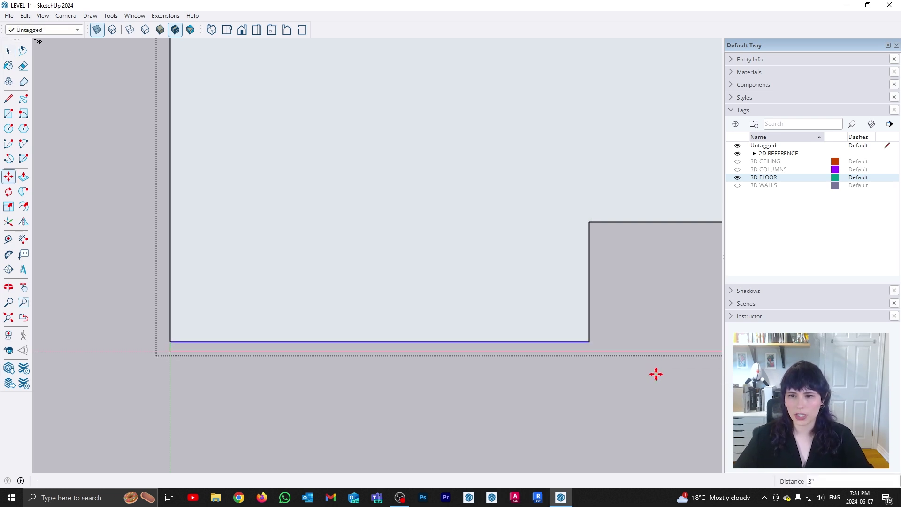
# Check the floor's shifted front edge against the 2D reference, undo the 3" move and close the floor group
pyautogui.press('space')
pyautogui.click(631, 386)
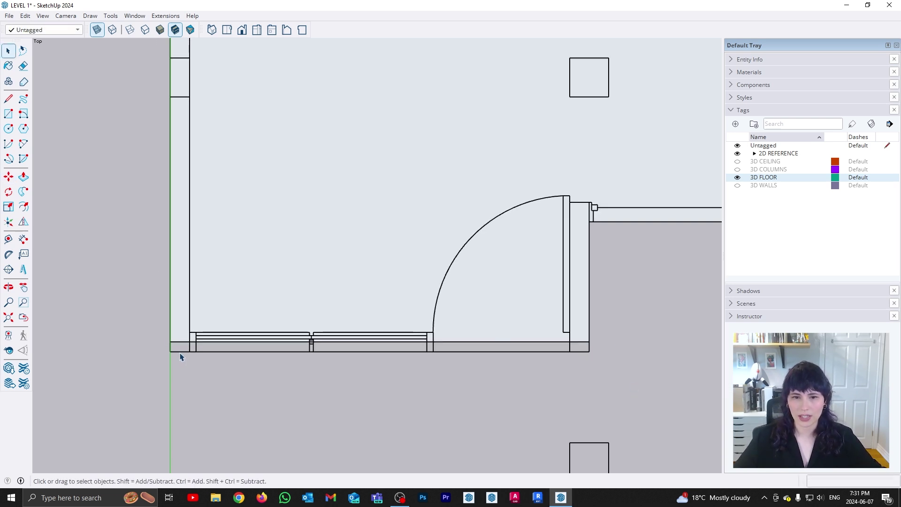
pyautogui.doubleClick(560, 345)
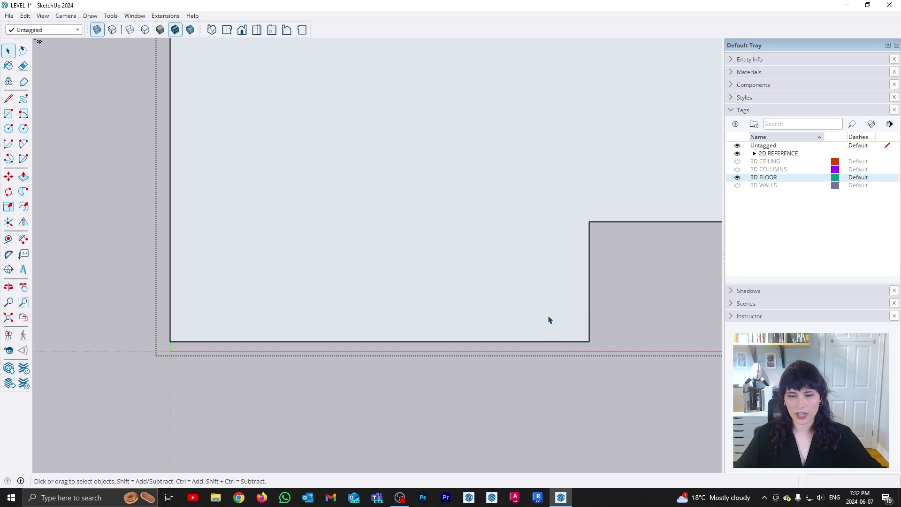
pyautogui.click(620, 346)
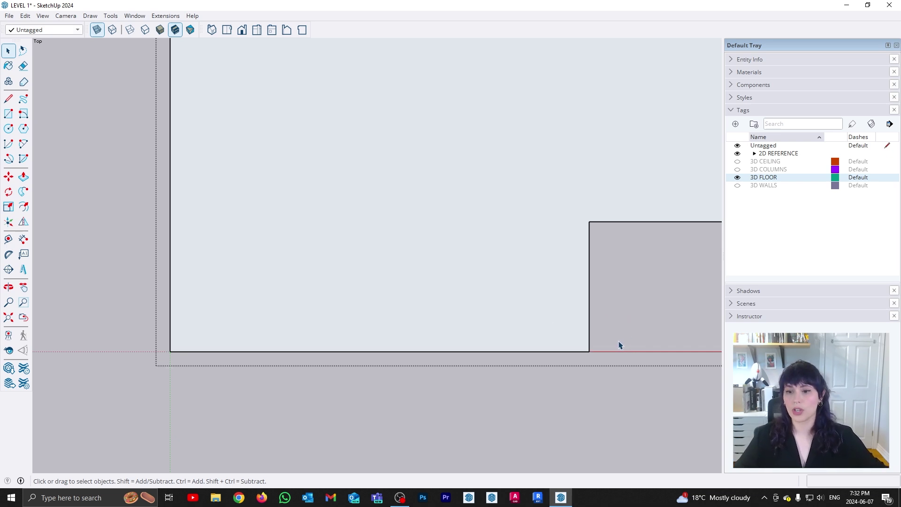
# Hide the 3D FLOOR tag and show 3D COLUMNS over the 2D reference plan
pyautogui.scroll(-10, 493, 349)
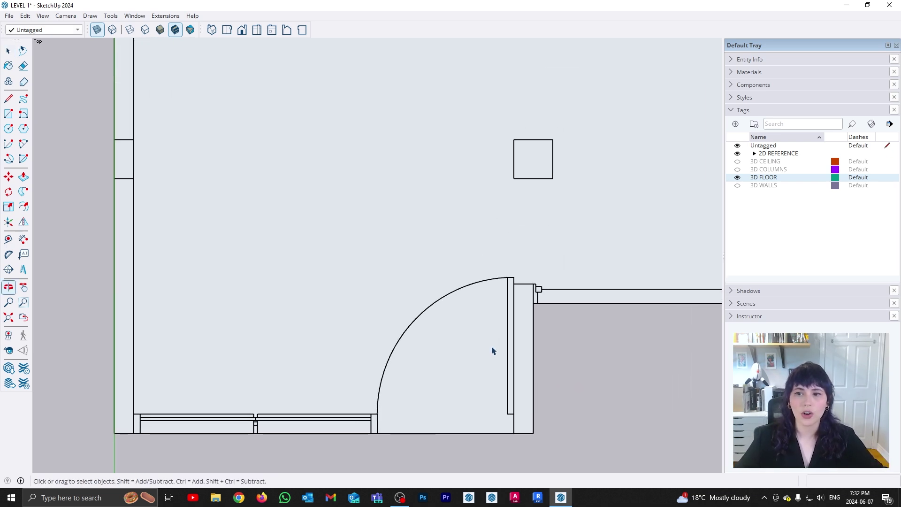
pyautogui.middleClick(546, 279)
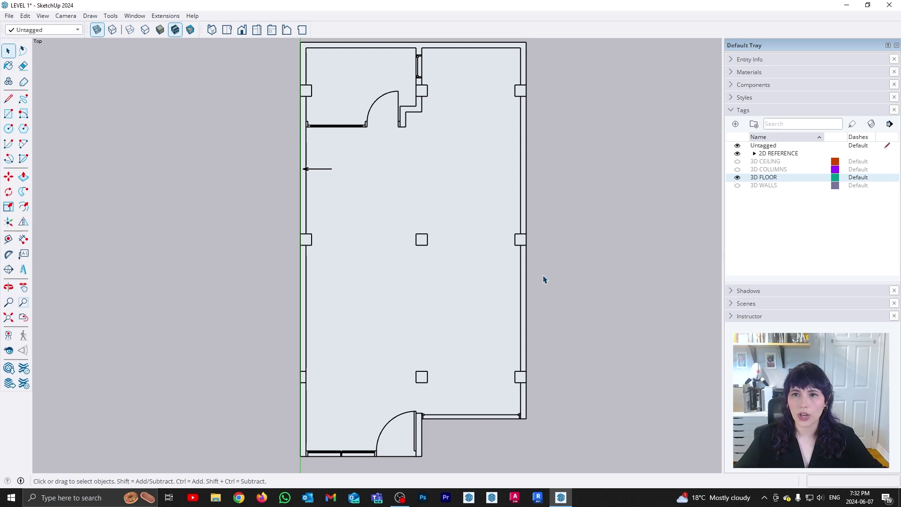
pyautogui.scroll(-1, 544, 277)
pyautogui.click(736, 177)
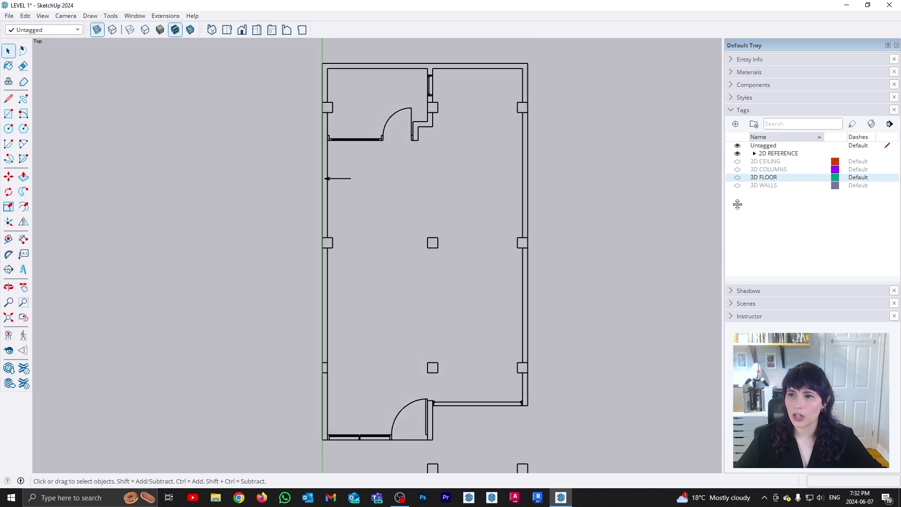
pyautogui.click(737, 169)
# Examine the 3D columns against the 2D reference plan, at the entrance, the outer walls and the interior
pyautogui.keyDown('shift'); pyautogui.moveTo(568, 259); pyautogui.dragTo(502, 287, button='middle'); pyautogui.keyUp('shift')
pyautogui.scroll(3, 413, 107)
pyautogui.keyDown('shift'); pyautogui.moveTo(232, 362); pyautogui.dragTo(319, 157, button='middle'); pyautogui.keyUp('shift')
pyautogui.keyDown('shift'); pyautogui.moveTo(467, 412); pyautogui.dragTo(406, 315, button='middle'); pyautogui.keyUp('shift')
pyautogui.scroll(3, 385, 282)
pyautogui.scroll(1, 384, 279)
pyautogui.scroll(-3, 357, 321)
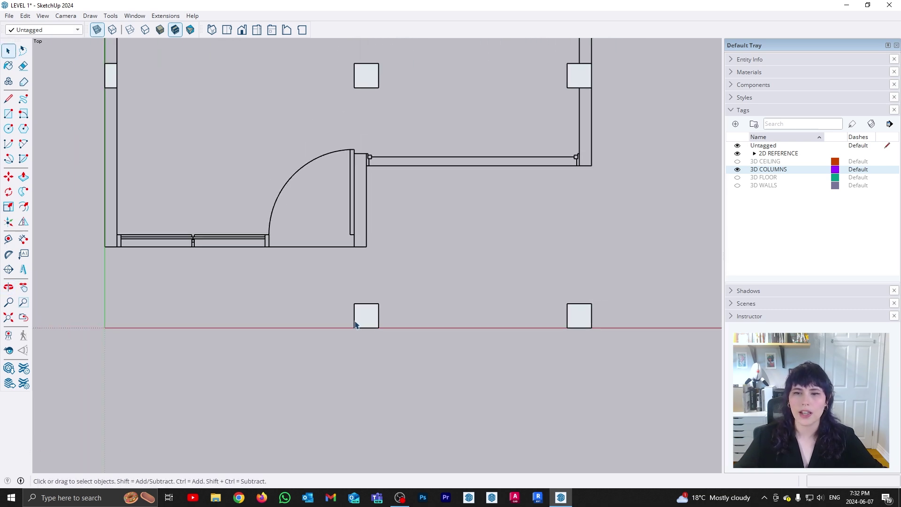
pyautogui.scroll(4, 164, 119)
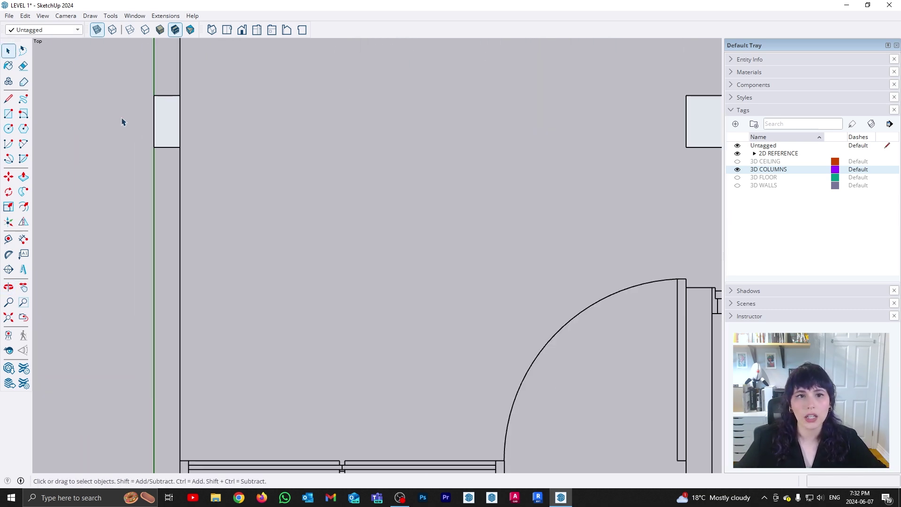
pyautogui.scroll(-6, 161, 151)
pyautogui.keyDown('shift'); pyautogui.moveTo(187, 234); pyautogui.dragTo(283, 289, button='middle'); pyautogui.keyUp('shift')
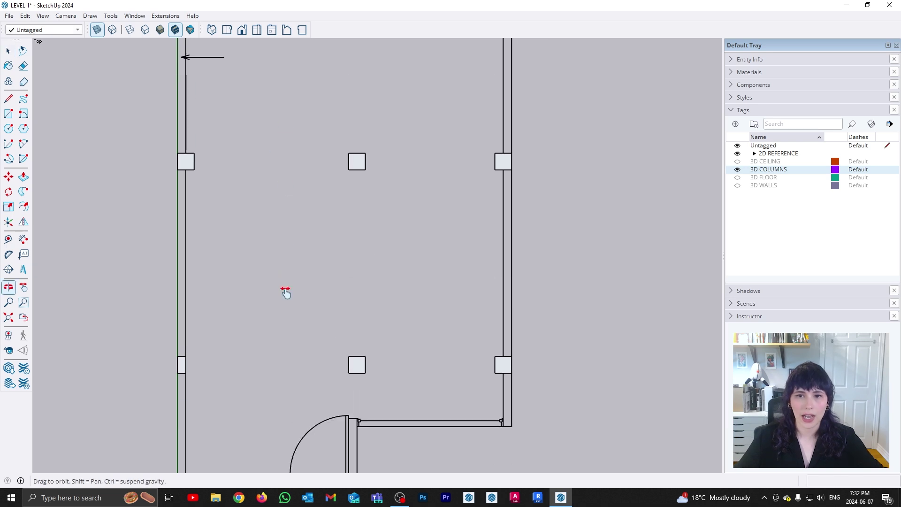
# Hide the 3D COLUMNS tag and show 3D WALLS over the 2D reference plan
pyautogui.click(737, 169)
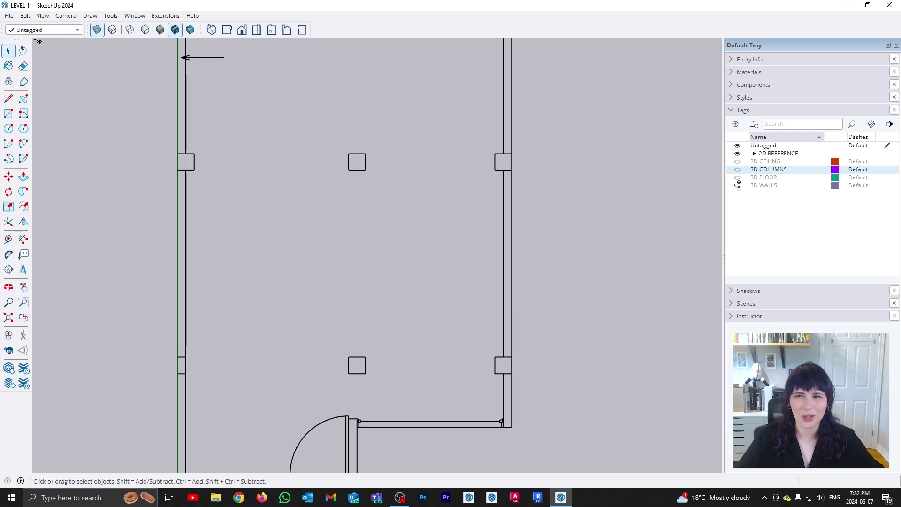
pyautogui.click(737, 185)
pyautogui.scroll(-1, 197, 351)
pyautogui.scroll(2, 197, 352)
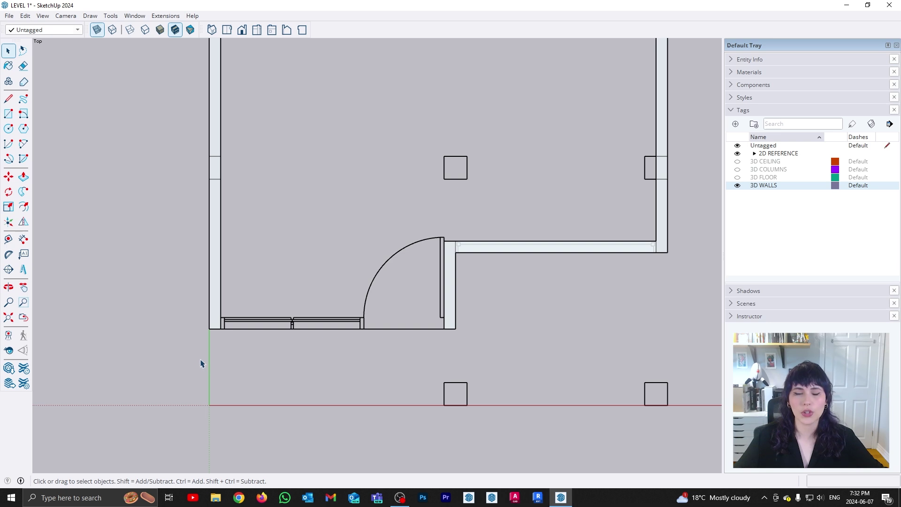
# Examine the 3D walls against the 2D reference plan, around the front glazing, the outer corners and the interior partition's window
pyautogui.scroll(1, 472, 273)
pyautogui.keyDown('shift'); pyautogui.moveTo(475, 272); pyautogui.dragTo(287, 360, button='middle'); pyautogui.keyUp('shift')
pyautogui.scroll(4, 367, 339)
pyautogui.scroll(2, 241, 359)
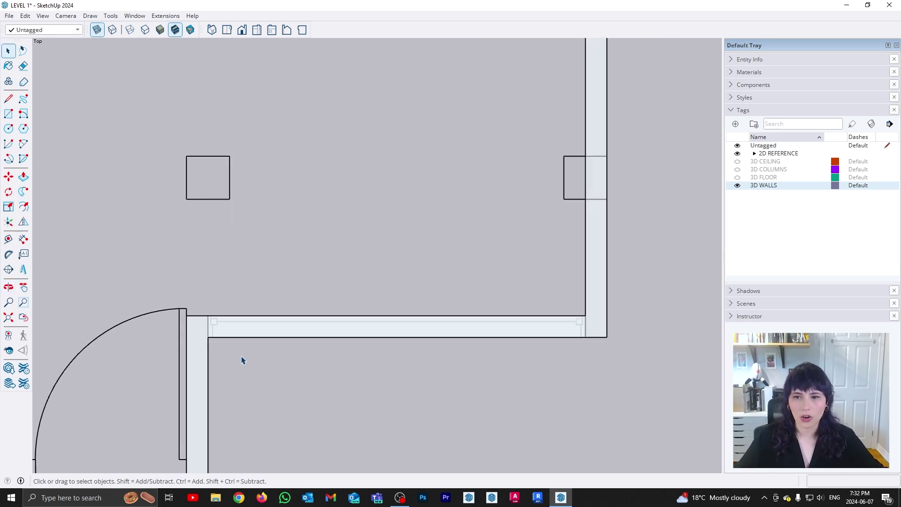
pyautogui.scroll(3, 204, 328)
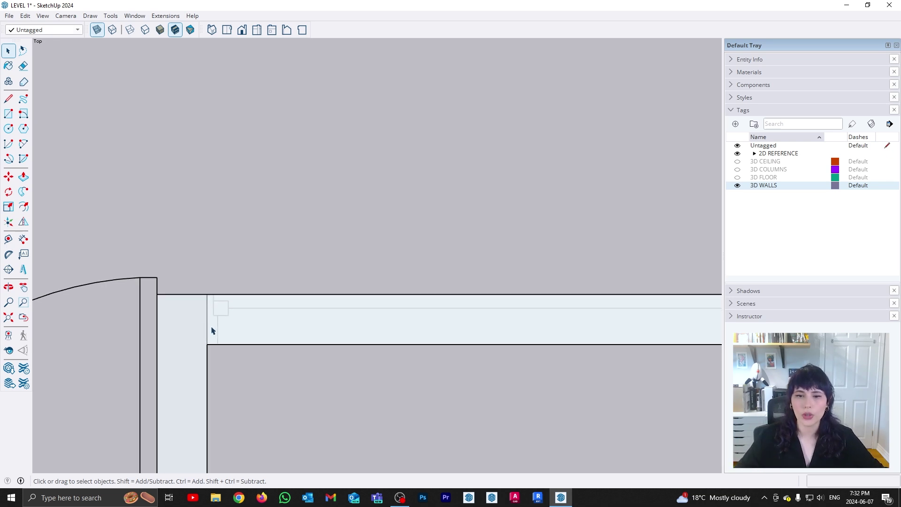
pyautogui.scroll(2, 205, 335)
pyautogui.scroll(-2, 194, 297)
pyautogui.keyDown('shift'); pyautogui.moveTo(502, 290); pyautogui.dragTo(253, 298, button='middle'); pyautogui.keyUp('shift')
pyautogui.scroll(-7, 476, 323)
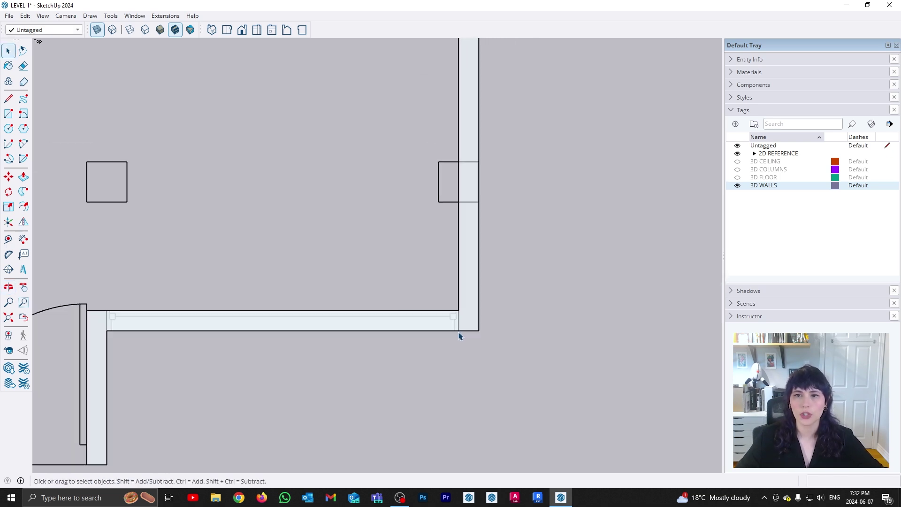
pyautogui.keyDown('shift'); pyautogui.moveTo(393, 146); pyautogui.dragTo(392, 380, button='middle'); pyautogui.keyUp('shift')
pyautogui.keyDown('shift'); pyautogui.moveTo(374, 244); pyautogui.dragTo(373, 291, button='middle'); pyautogui.keyUp('shift')
pyautogui.scroll(10, 351, 221)
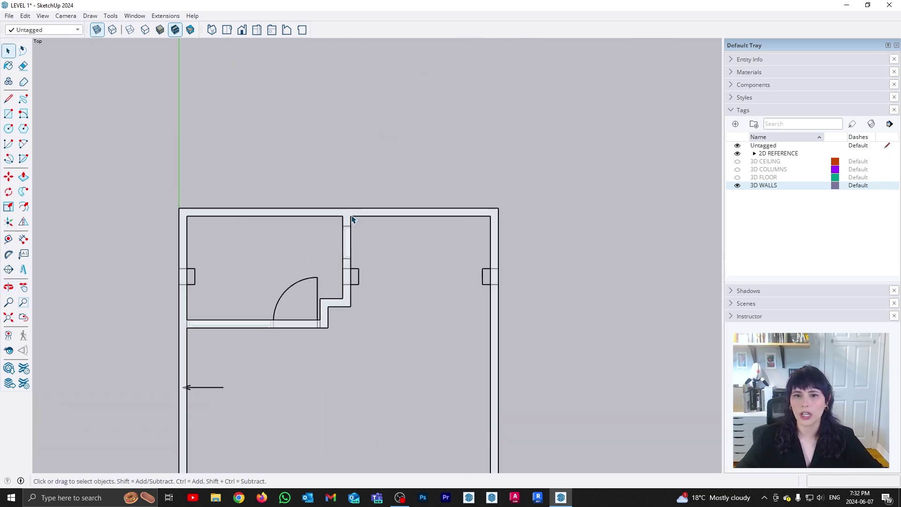
pyautogui.scroll(1, 368, 263)
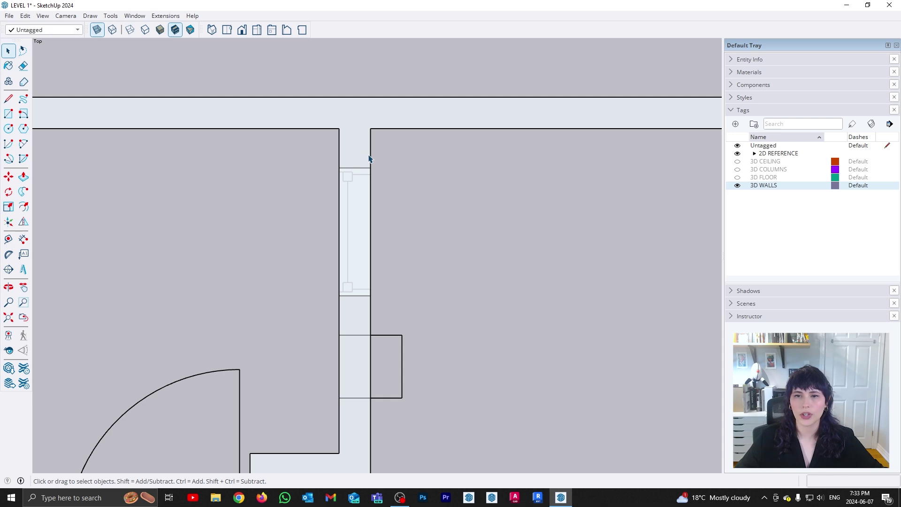
# Try to move the interior partition's window opening slightly along the wall, away from its 2D reference position
pyautogui.moveTo(315, 154); pyautogui.dragTo(434, 304)
pyautogui.press('m')
pyautogui.click(423, 243)
pyautogui.click(420, 263)
pyautogui.press('space')
pyautogui.click(460, 287)
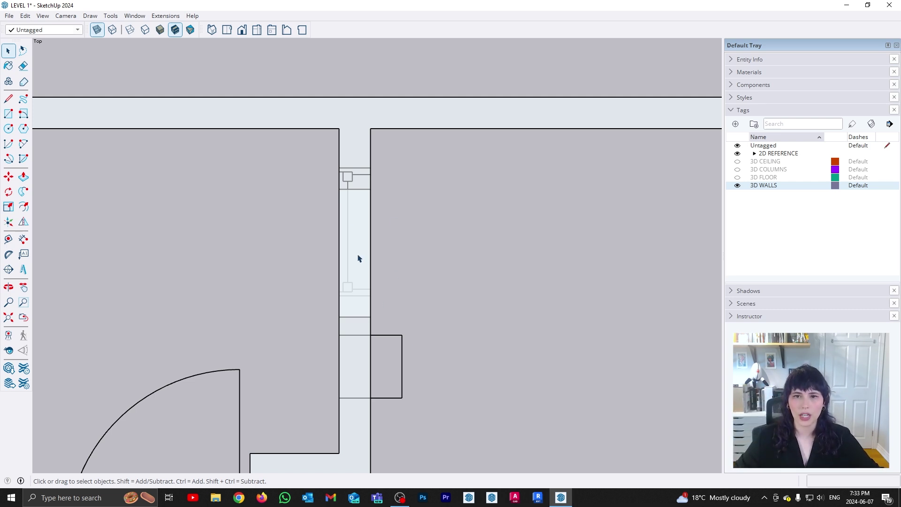
# Hide the 3D WALLS tag and show 3D CEILING over the 2D reference plan
pyautogui.scroll(-3, 261, 247)
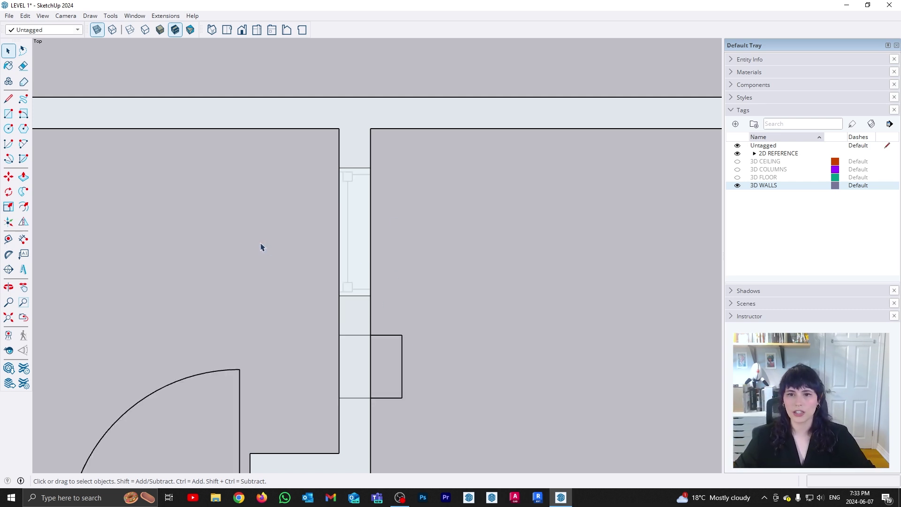
pyautogui.scroll(-2, 266, 295)
pyautogui.keyDown('shift'); pyautogui.moveTo(282, 299); pyautogui.dragTo(500, 221, button='middle'); pyautogui.keyUp('shift')
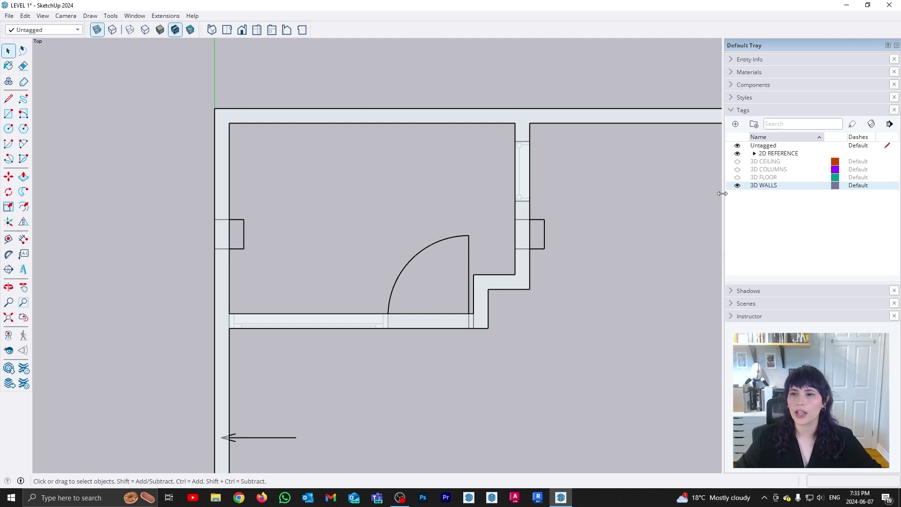
pyautogui.click(737, 185)
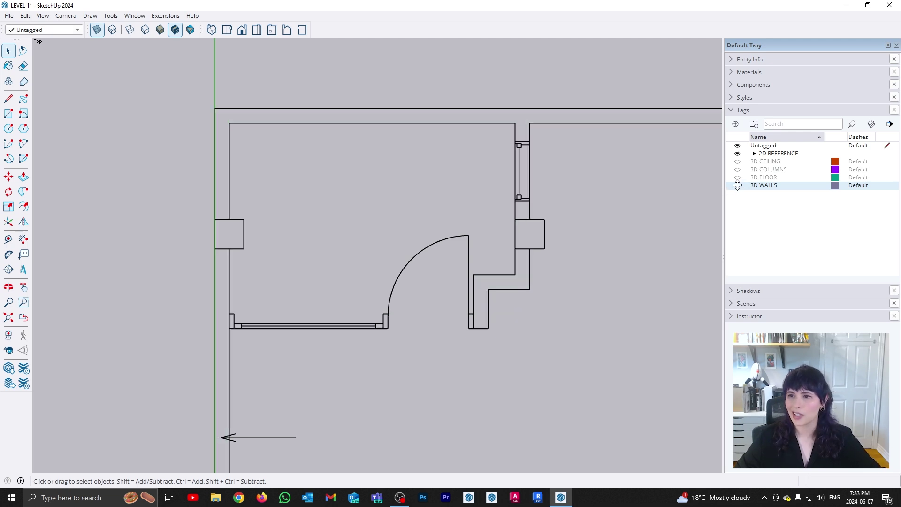
pyautogui.click(737, 161)
# Examine the ceiling's outline against the 2D reference plan, from the open back room to the covered front entrance
pyautogui.keyDown('shift'); pyautogui.moveTo(605, 233); pyautogui.dragTo(468, 213, button='middle'); pyautogui.keyUp('shift')
pyautogui.scroll(-1, 447, 211)
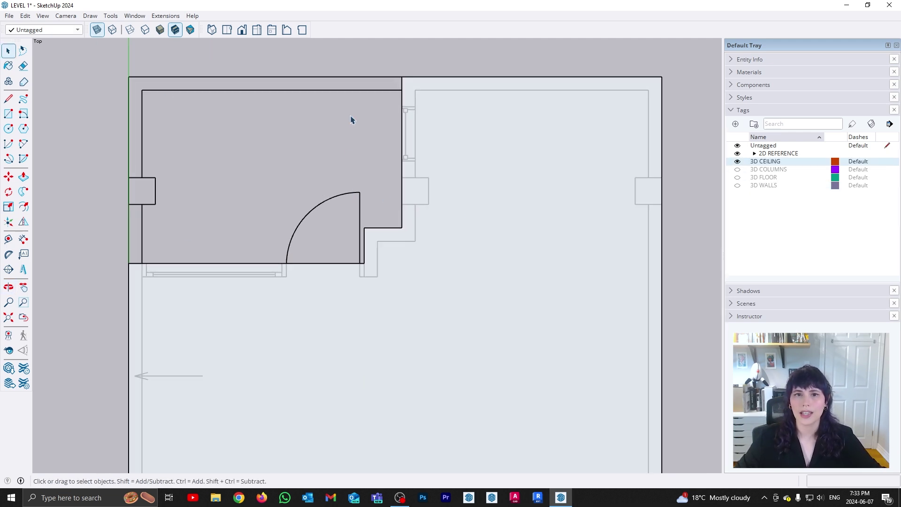
pyautogui.scroll(-8, 437, 219)
pyautogui.keyDown('shift'); pyautogui.moveTo(501, 378); pyautogui.dragTo(394, 101, button='middle'); pyautogui.keyUp('shift')
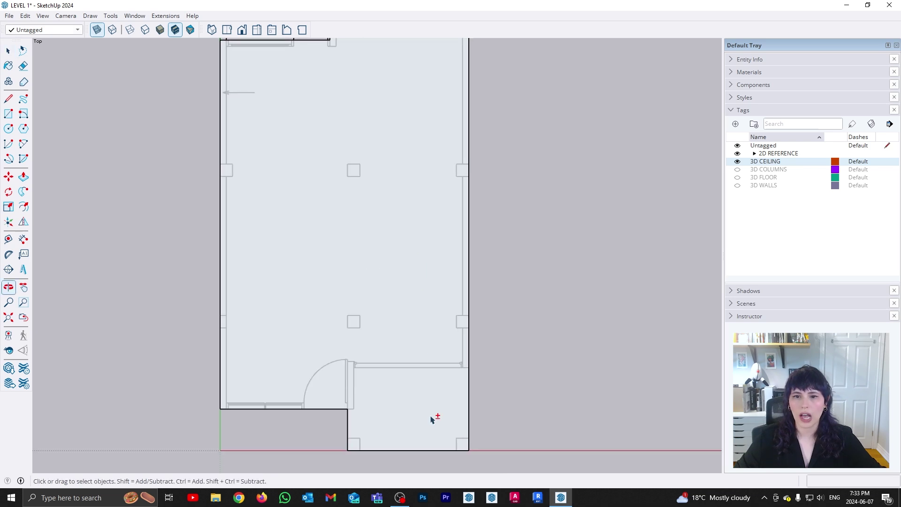
pyautogui.keyDown('shift'); pyautogui.moveTo(432, 419); pyautogui.dragTo(403, 348, button='middle'); pyautogui.keyUp('shift')
pyautogui.keyDown('shift'); pyautogui.moveTo(580, 222); pyautogui.dragTo(569, 296, button='middle'); pyautogui.keyUp('shift')
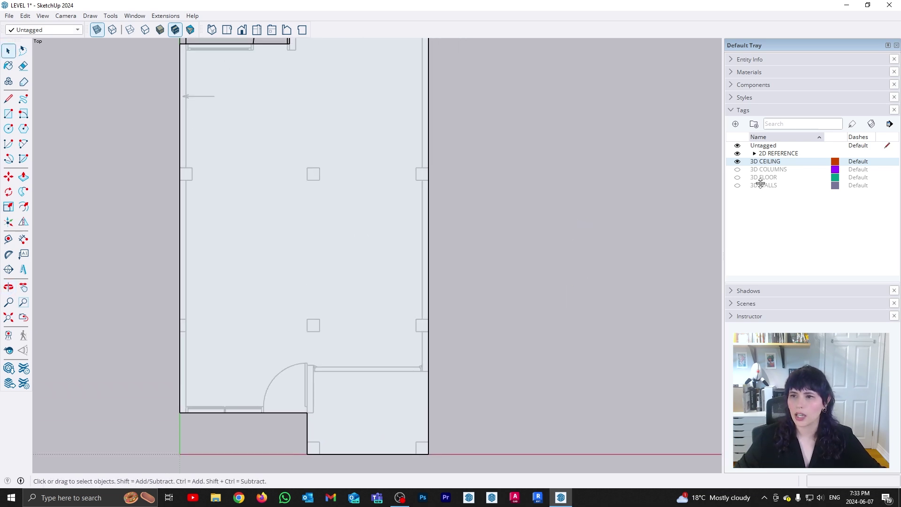
# Show the 3D COLUMNS, 3D FLOOR and 3D WALLS tags together with the ceiling
pyautogui.click(737, 169)
pyautogui.click(737, 177)
pyautogui.click(737, 185)
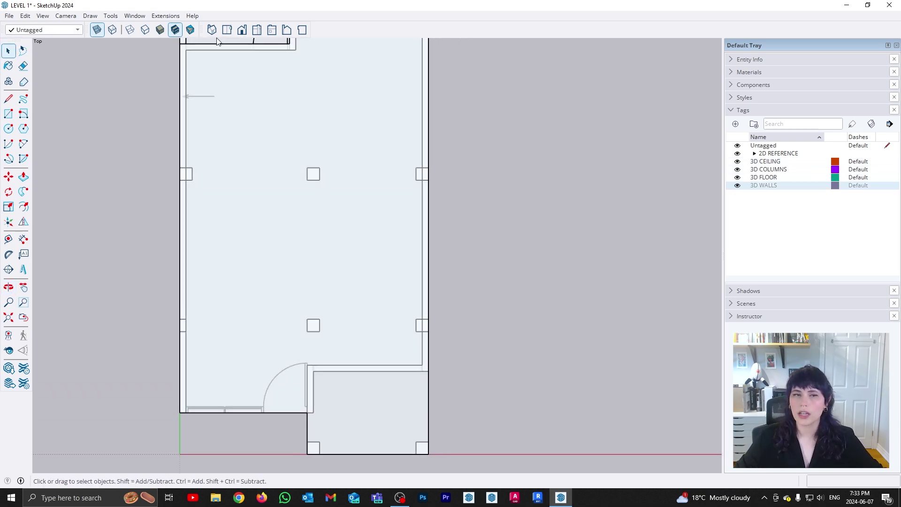
# Switch the camera to perspective with X-ray display off and view the whole building from above its front corner
pyautogui.click(66, 16)
pyautogui.click(77, 73)
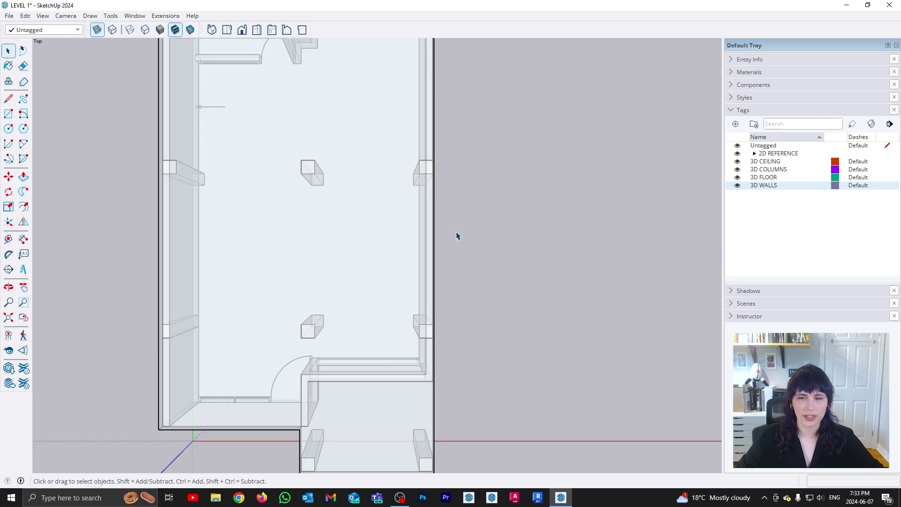
pyautogui.moveTo(456, 235); pyautogui.dragTo(577, 346, button='middle')
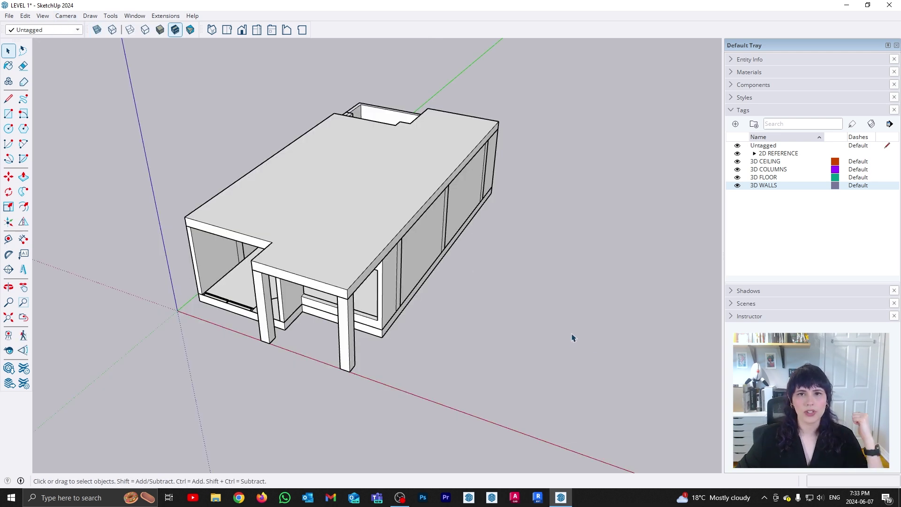